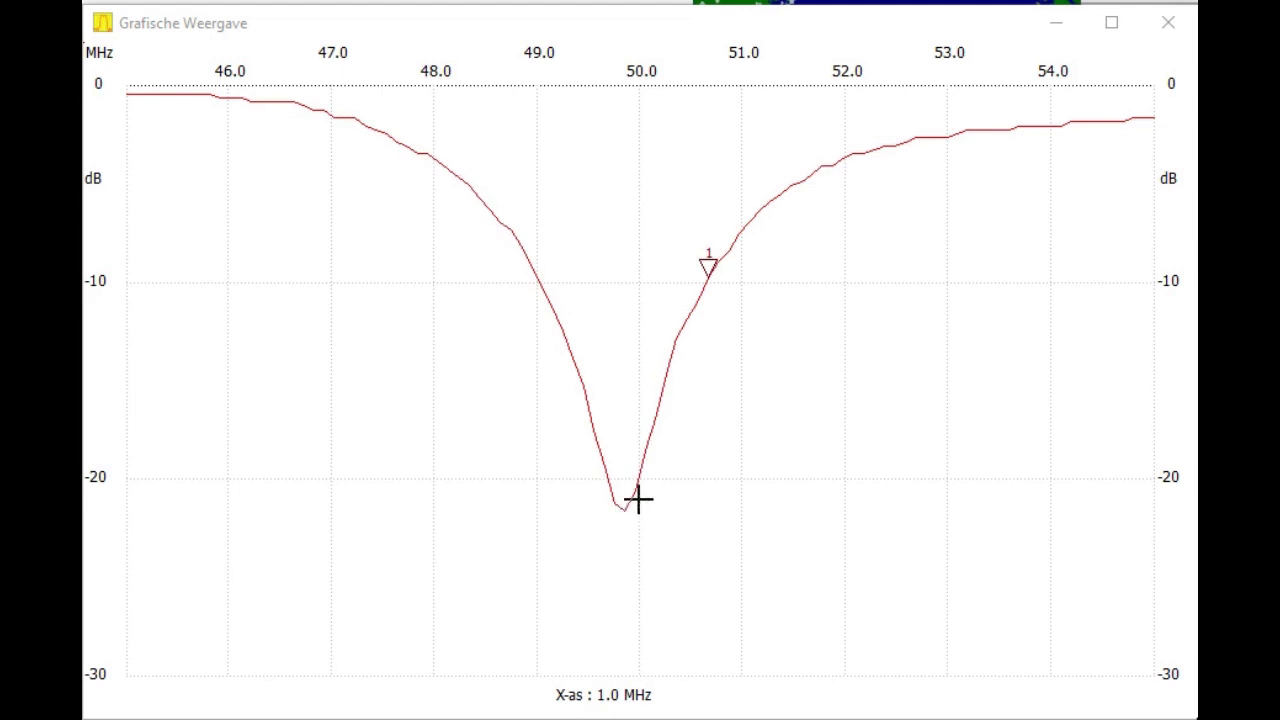
Place marker 1 on the loop's dip at about 50.3 MHz, near -22 dB
click(705, 262)
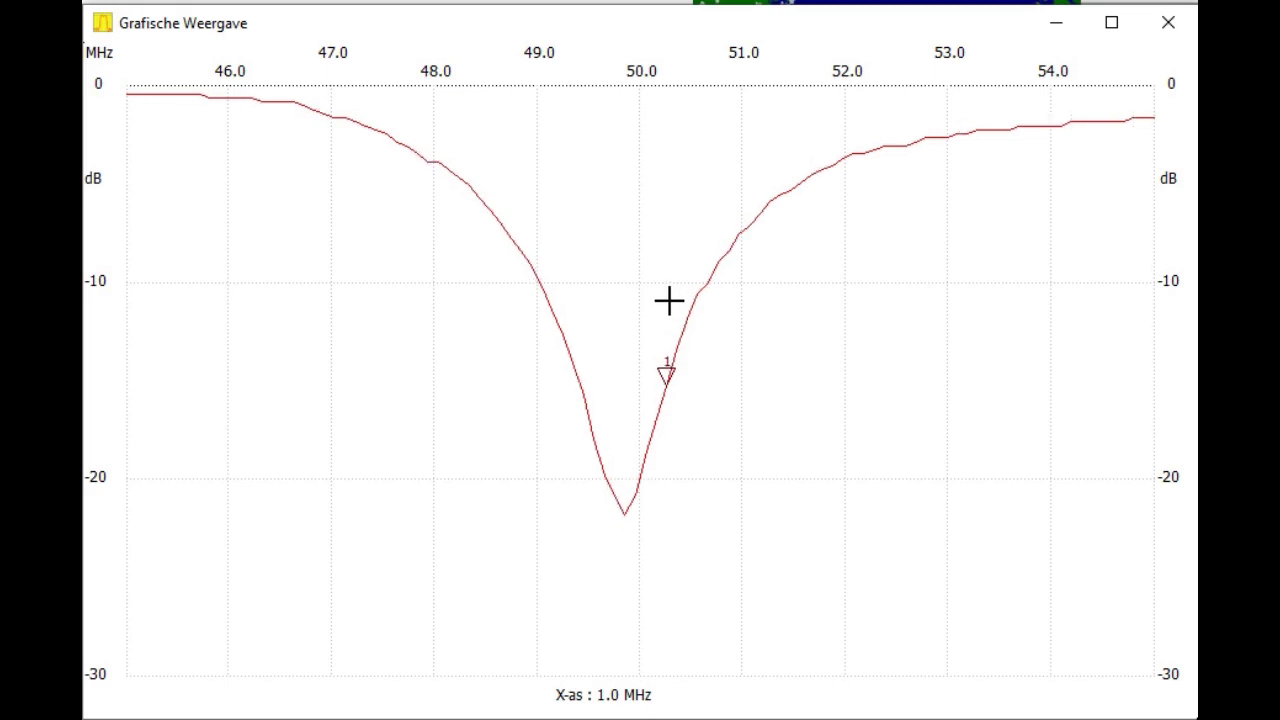
mouse_move(669, 301)
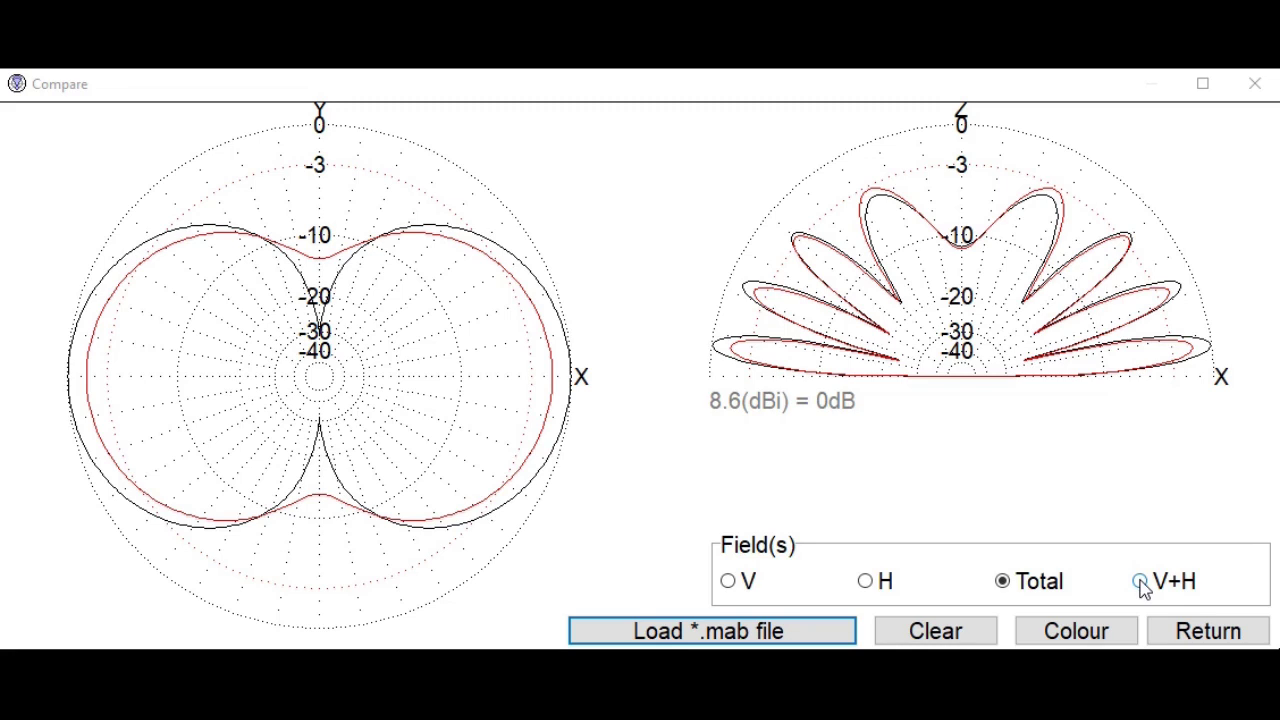
click(729, 582)
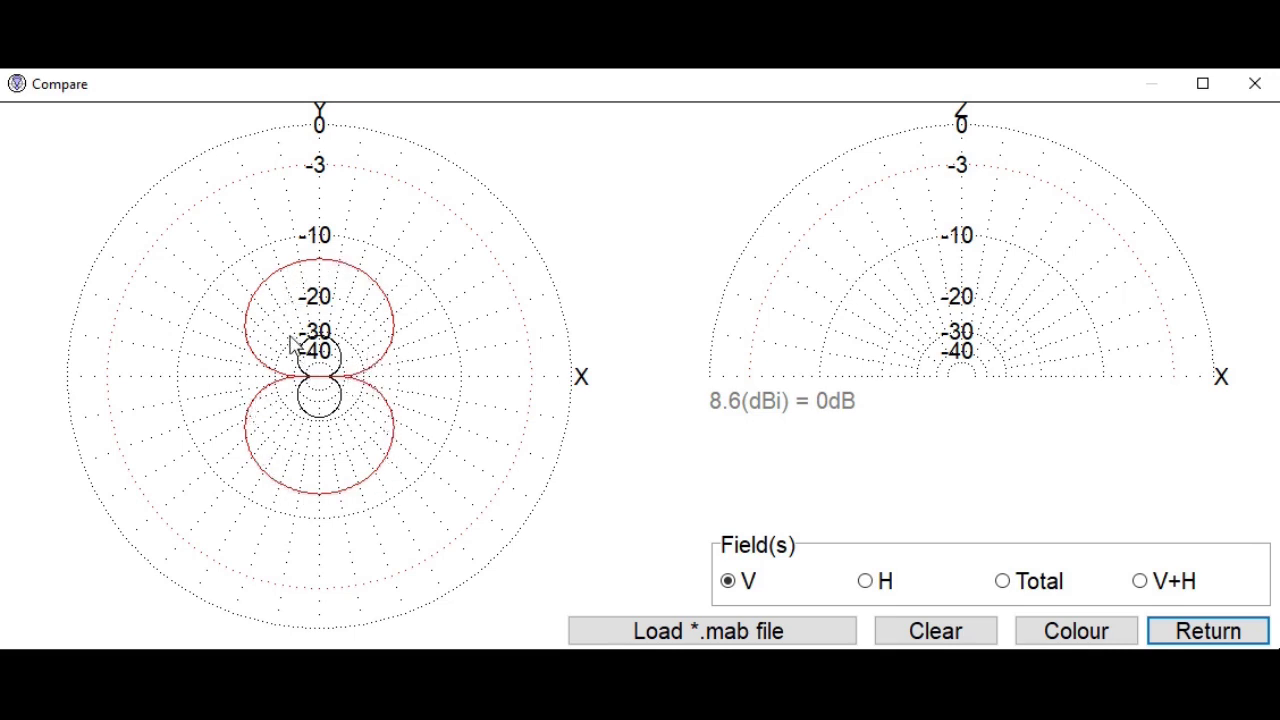
click(866, 582)
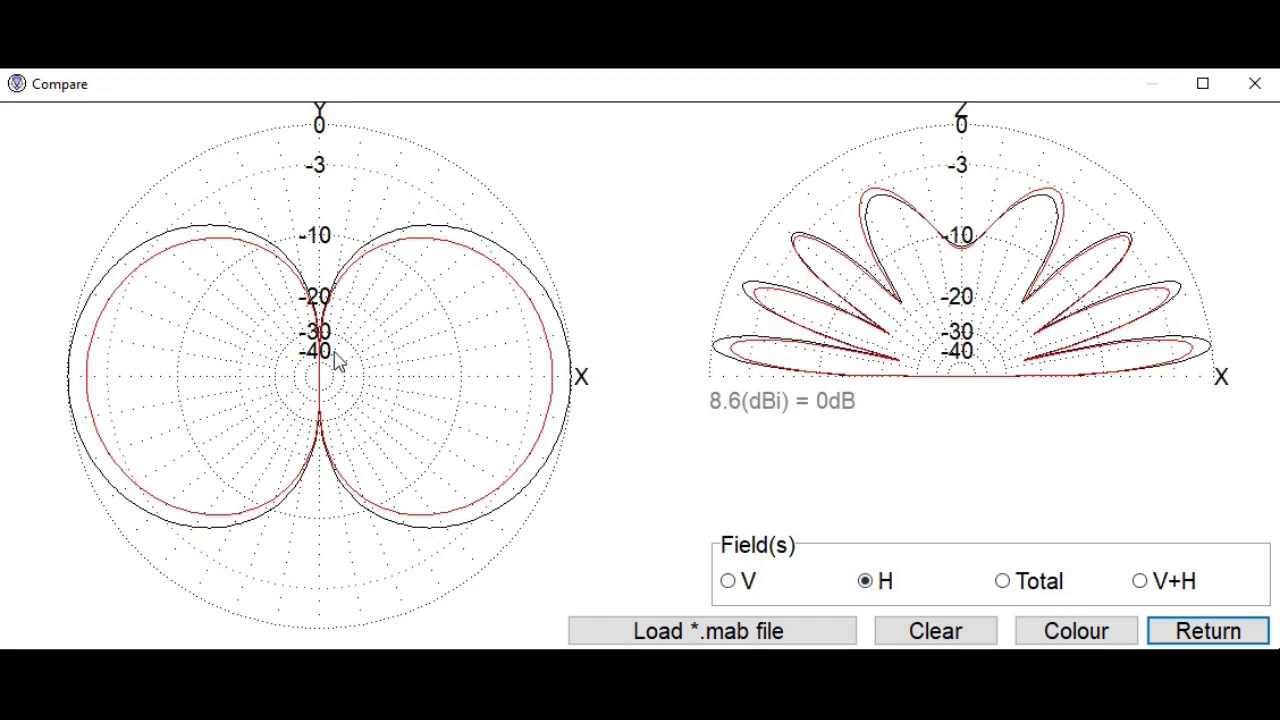
click(1003, 582)
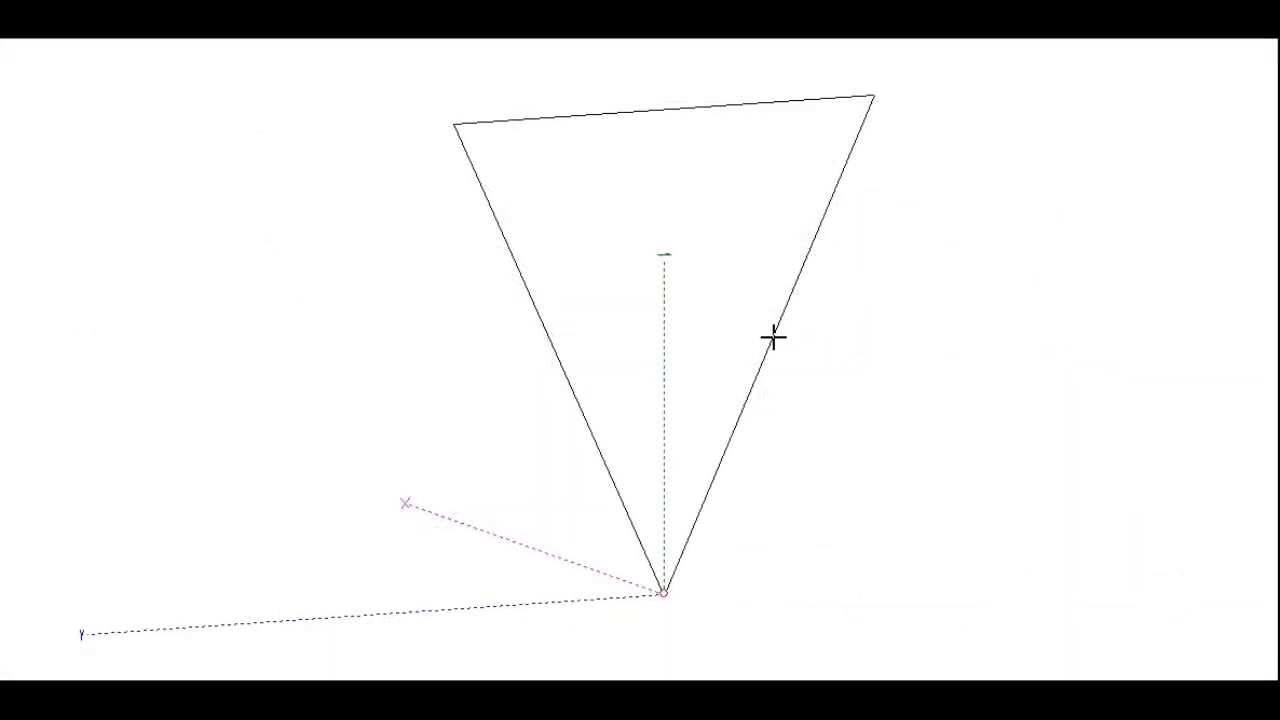
Select the delta loop's right sloping wire, then its top horizontal wire
click(770, 337)
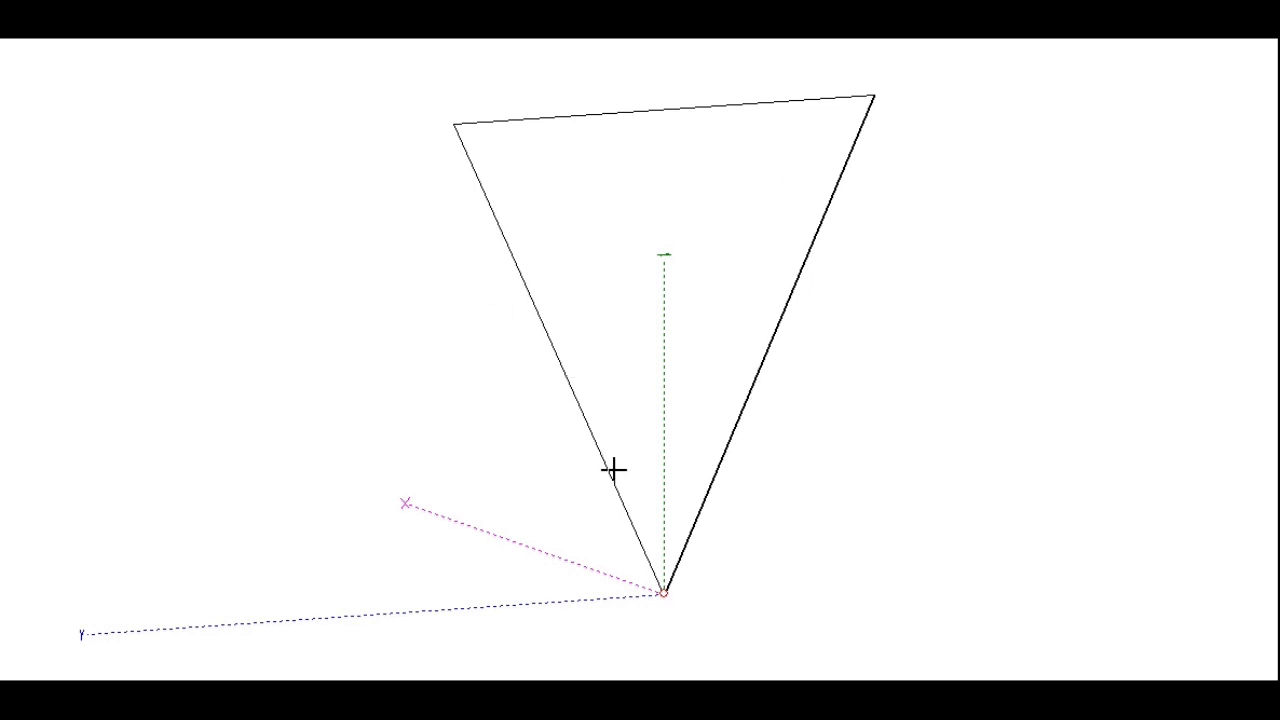
click(653, 111)
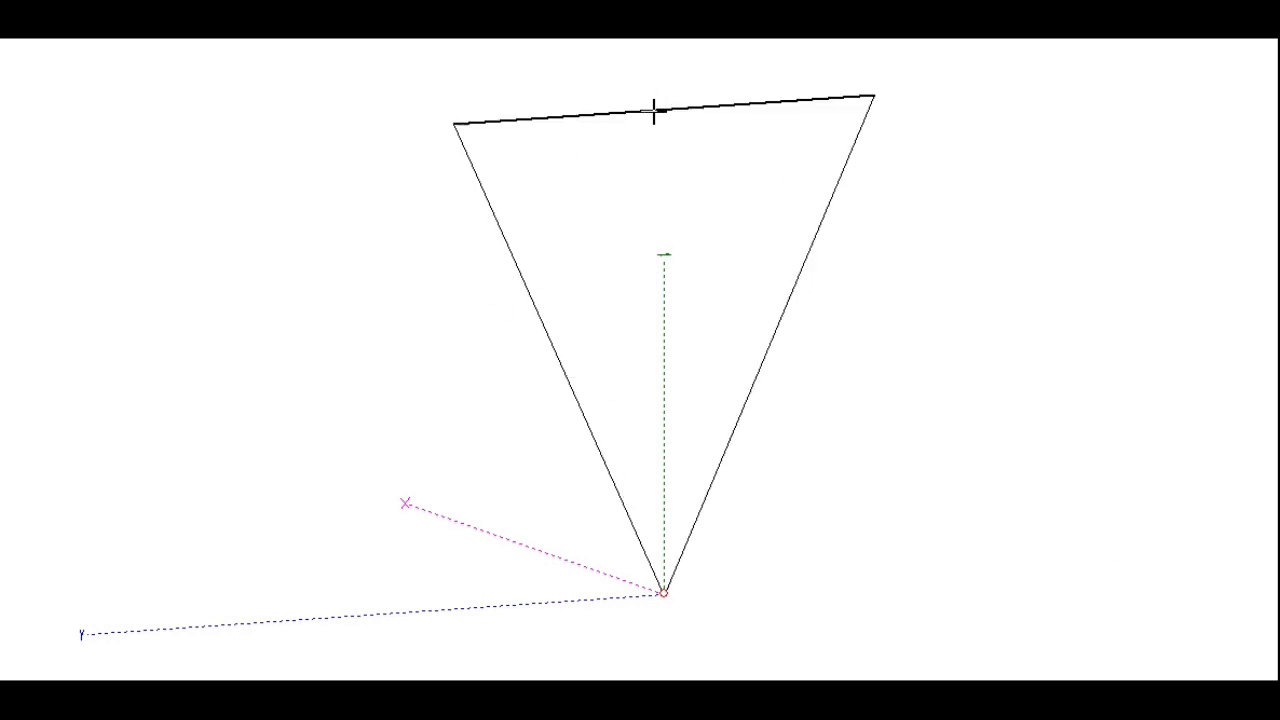